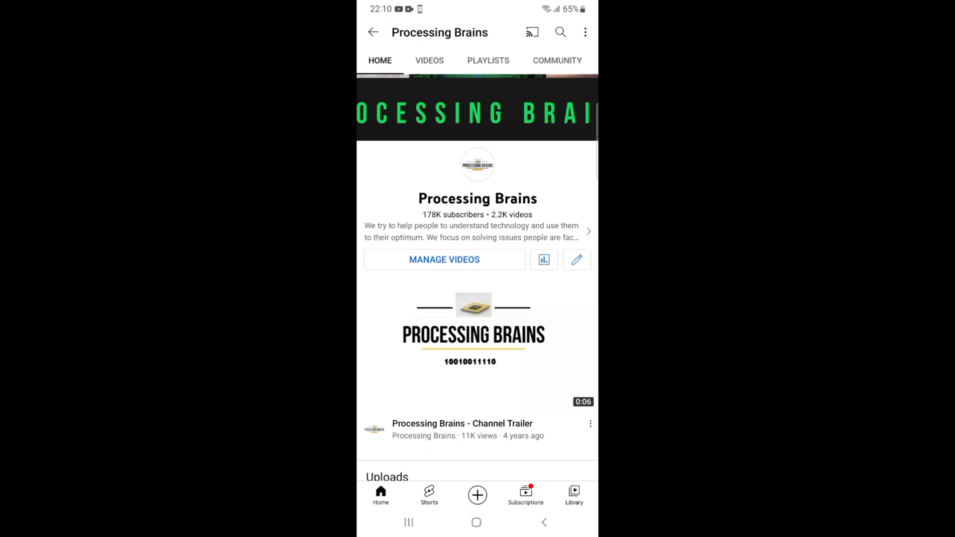
Exit the YouTube channel page to the Android home screen.
click(476, 523)
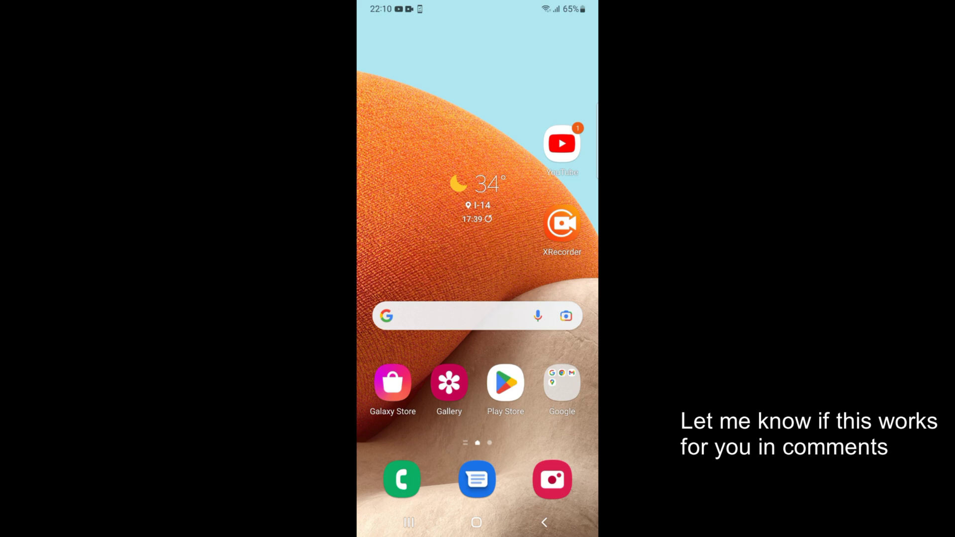
Launch Zoom from the third page of the app drawer.
drag(478, 418, 478, 187)
drag(552, 299, 395, 299)
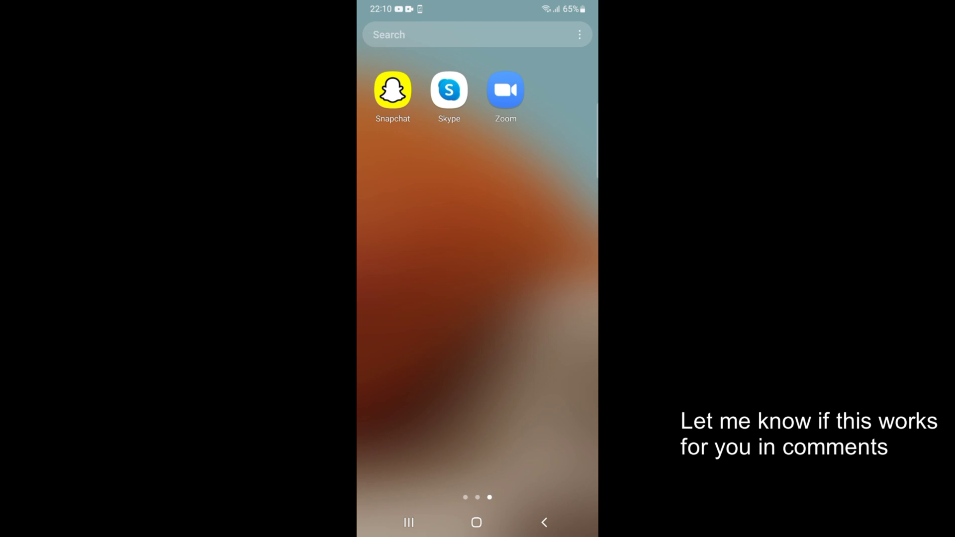
click(505, 90)
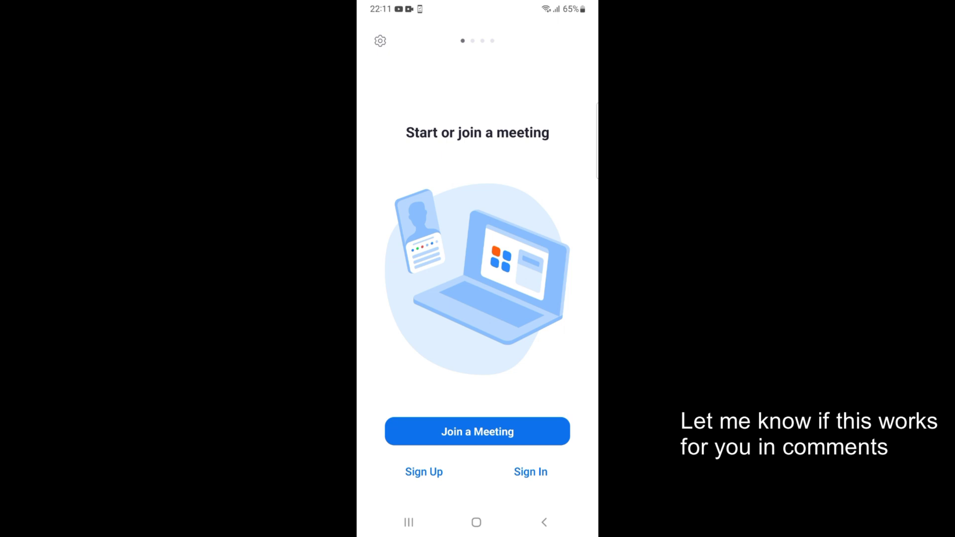
Start Zoom sign-up and move the date-of-birth year back toward 1997.
click(424, 471)
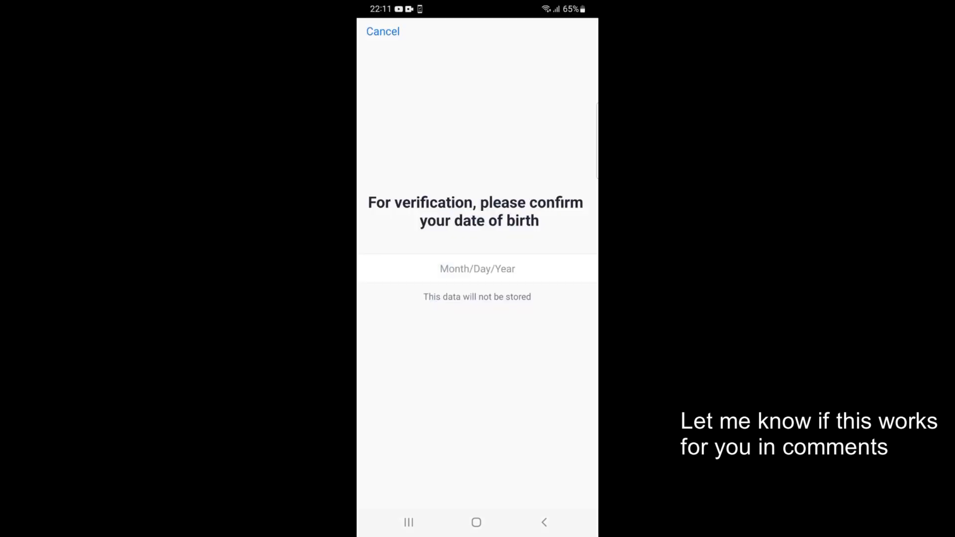
click(478, 269)
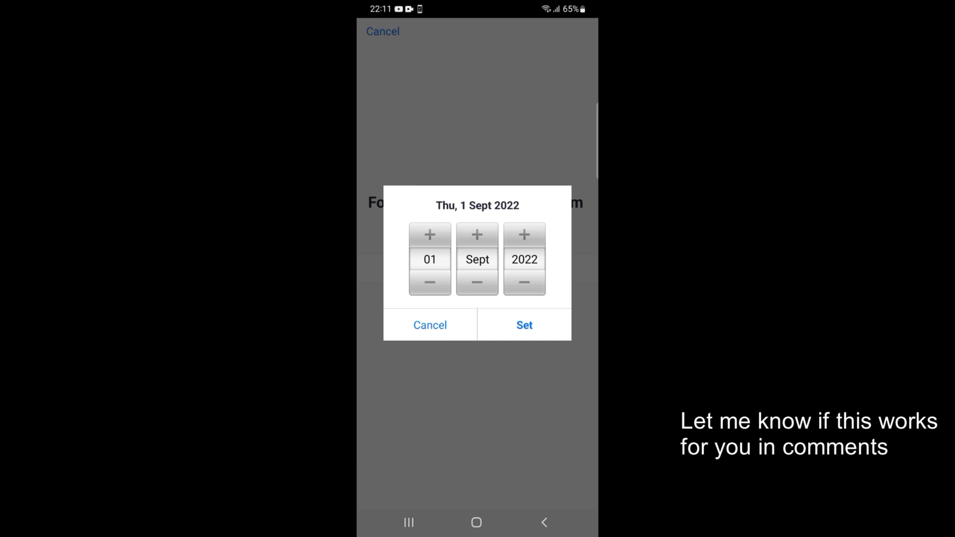
click(524, 282)
click(524, 282)
click(523, 282)
click(524, 283)
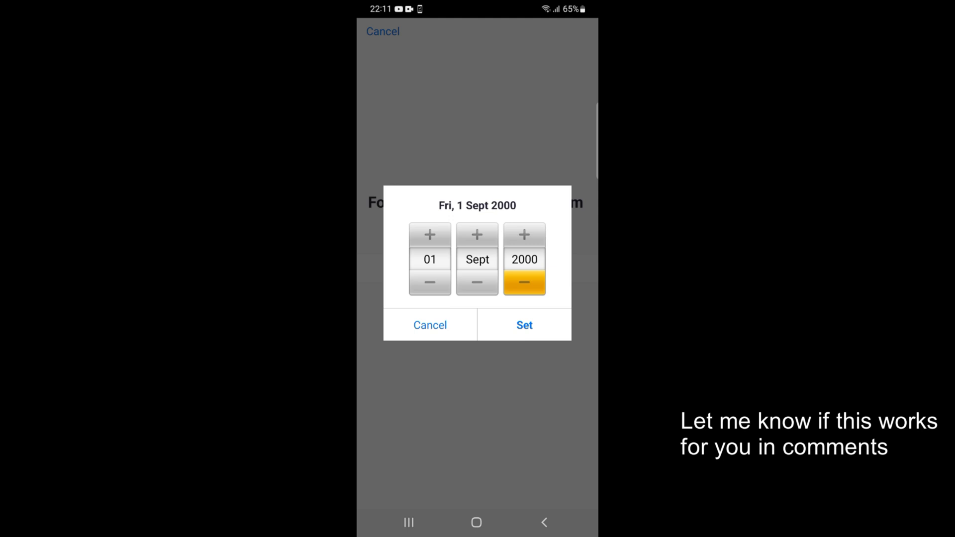
click(524, 282)
click(524, 282)
Set the birth month to January and confirm the date 1 Jan 1997.
click(524, 259)
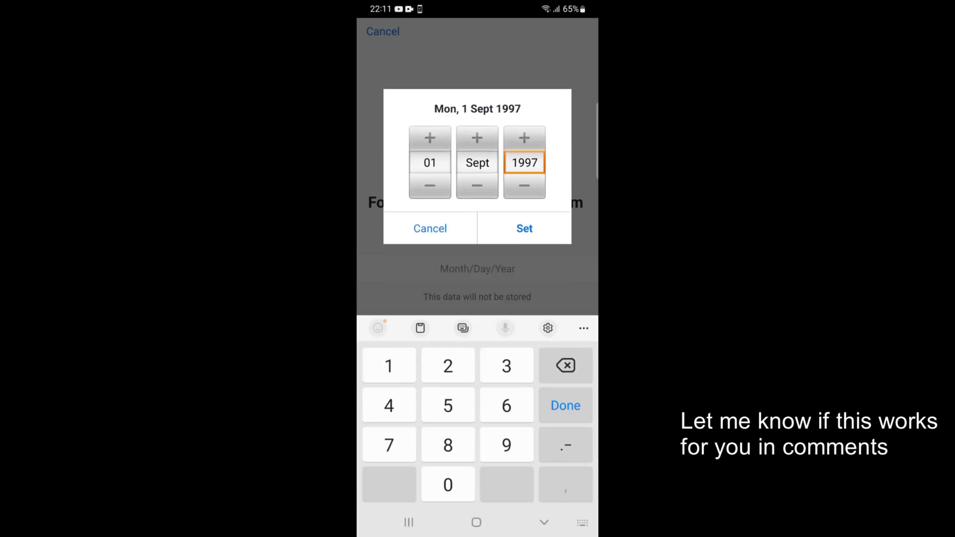
click(477, 186)
click(477, 282)
click(477, 282)
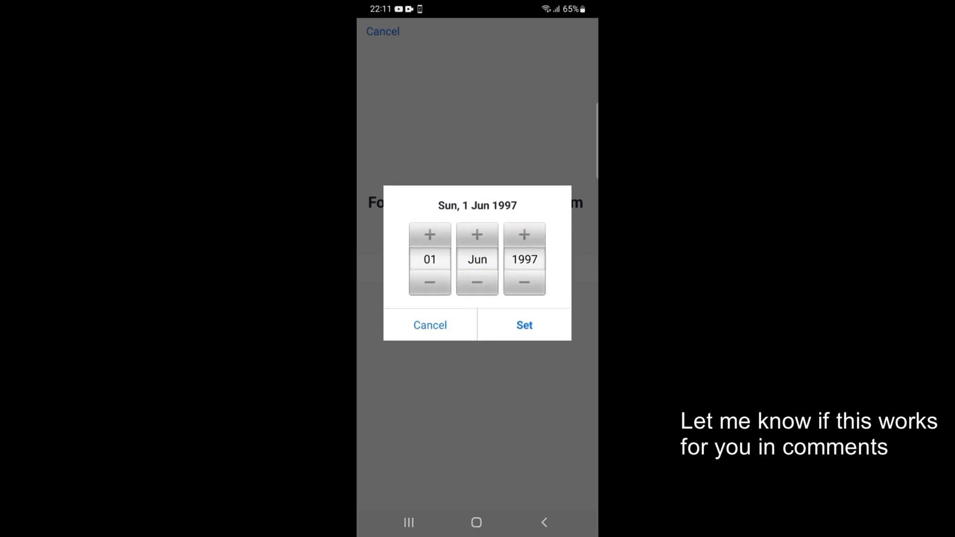
click(478, 282)
click(477, 282)
click(477, 282)
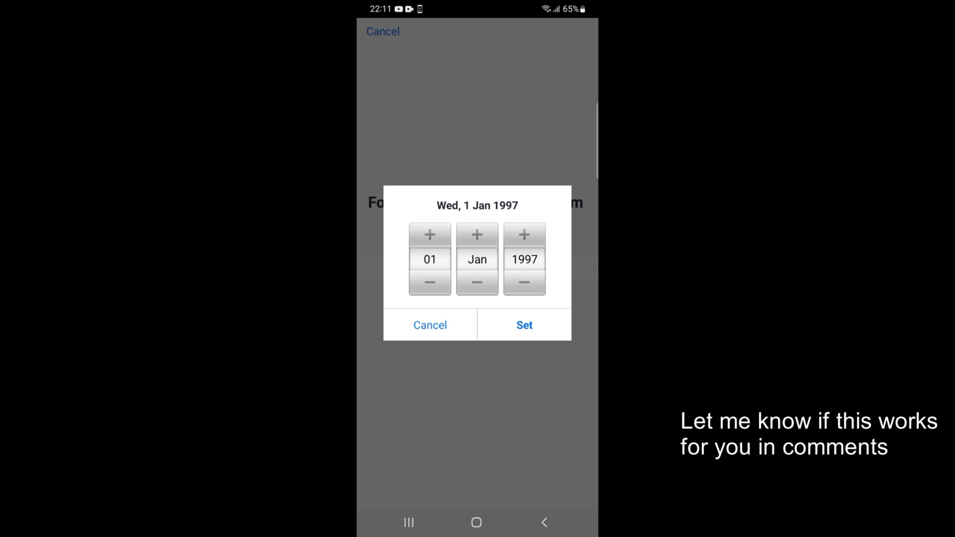
click(523, 324)
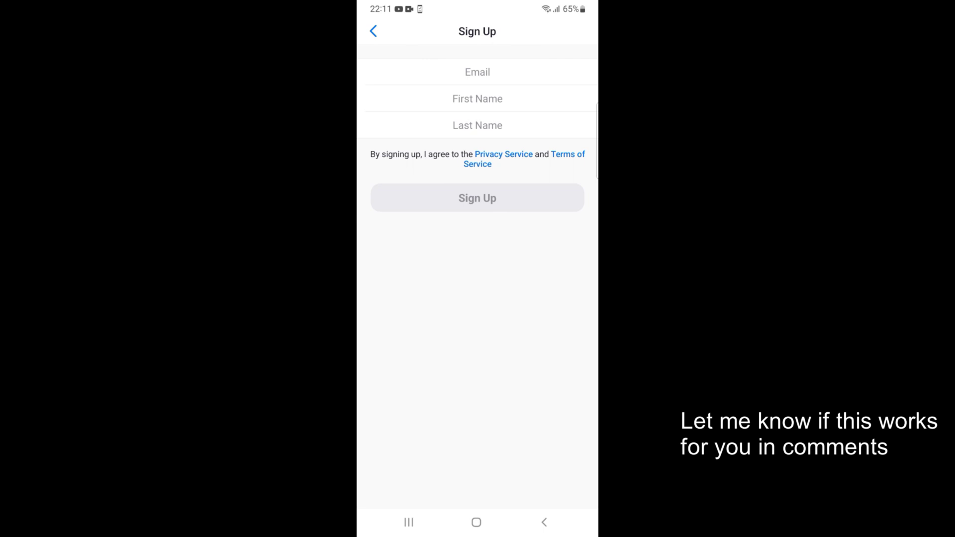
Fill in the Email, First Name and Last Name fields and submit Sign Up.
click(477, 72)
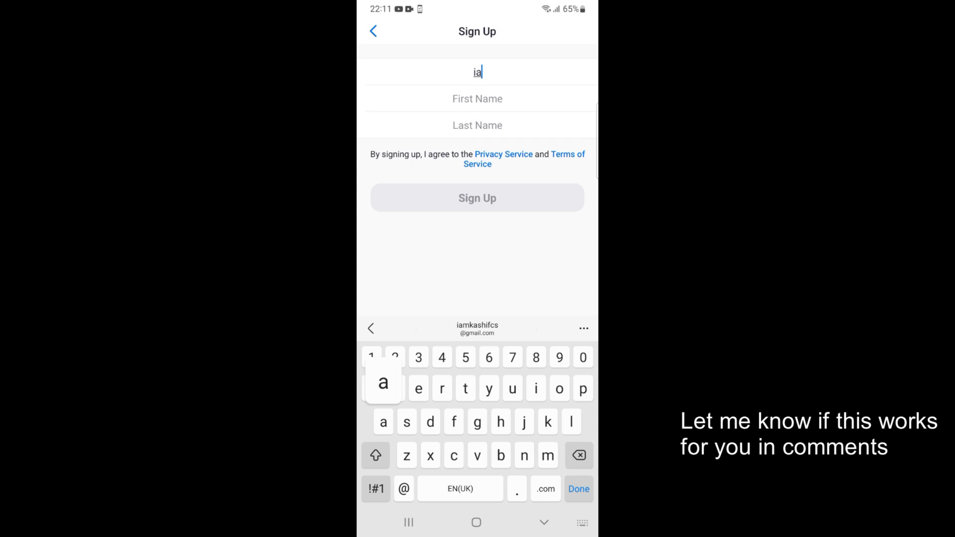
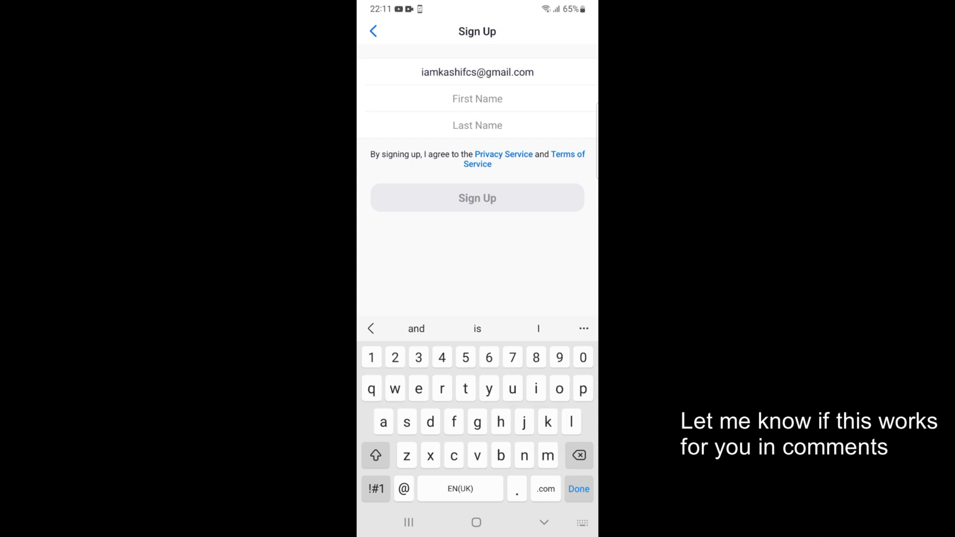
click(477, 99)
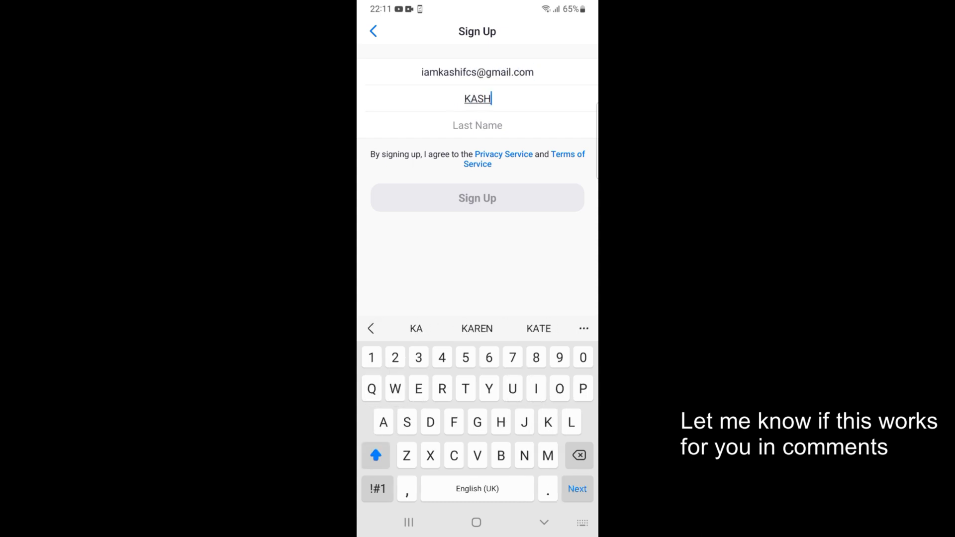
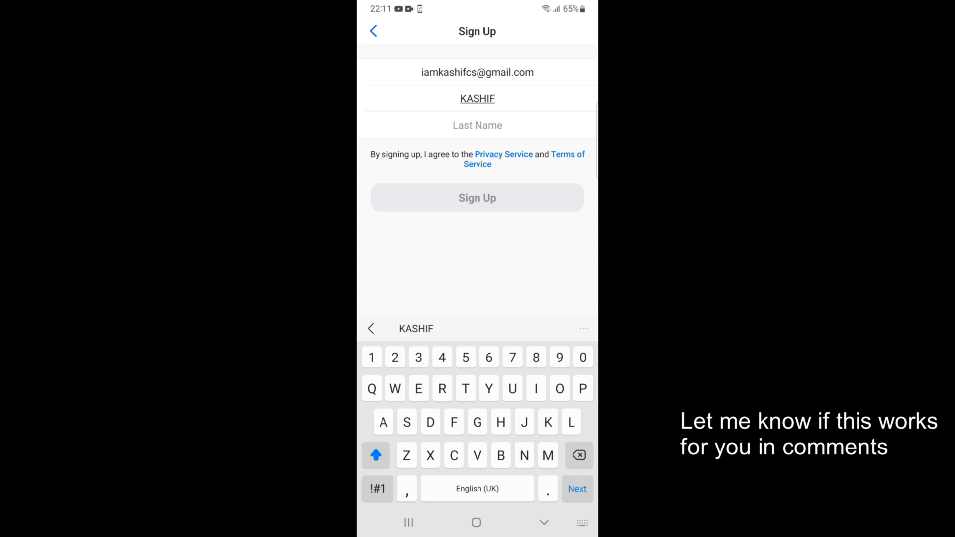
click(477, 126)
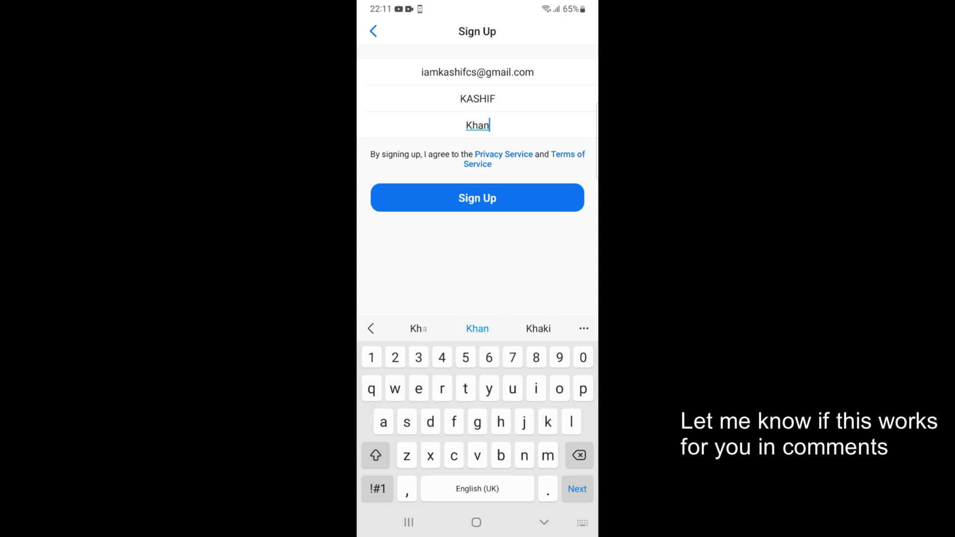
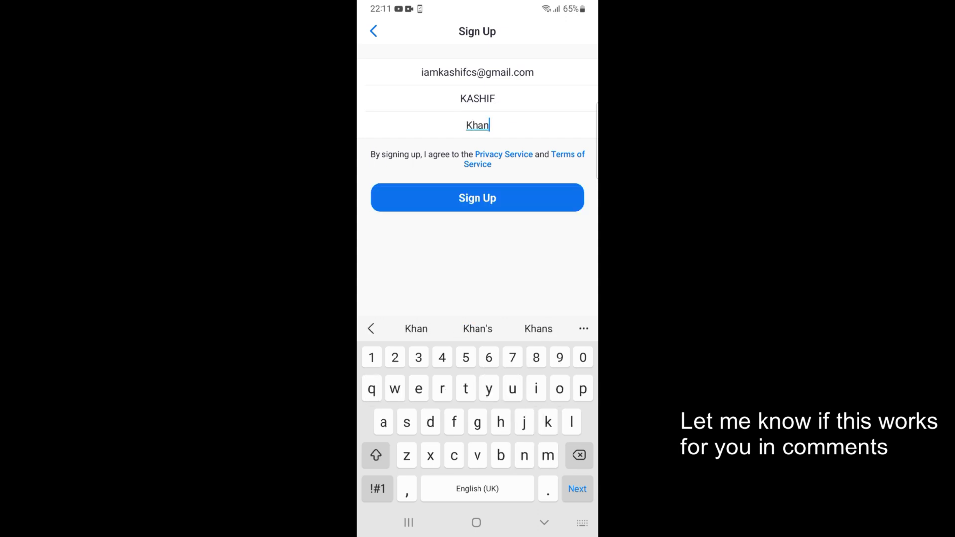
click(477, 198)
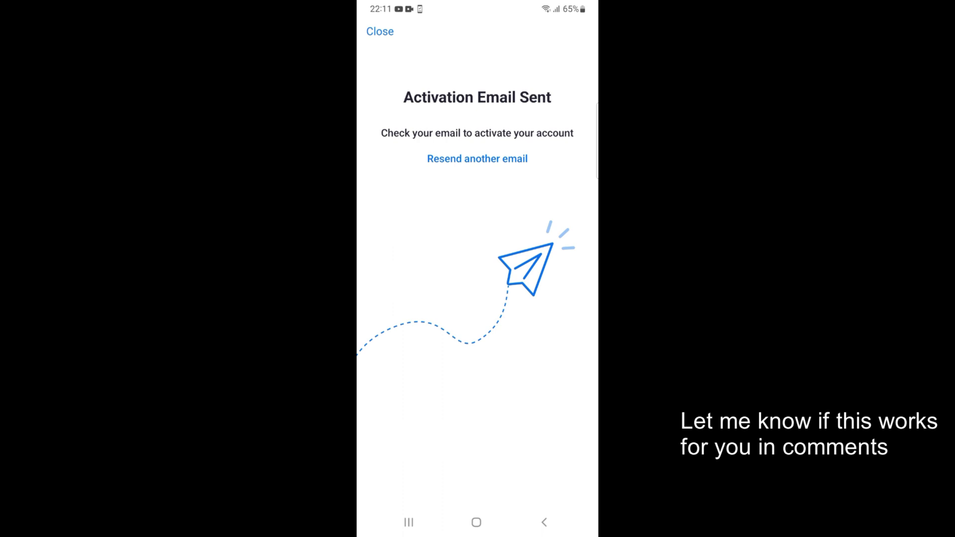
click(476, 523)
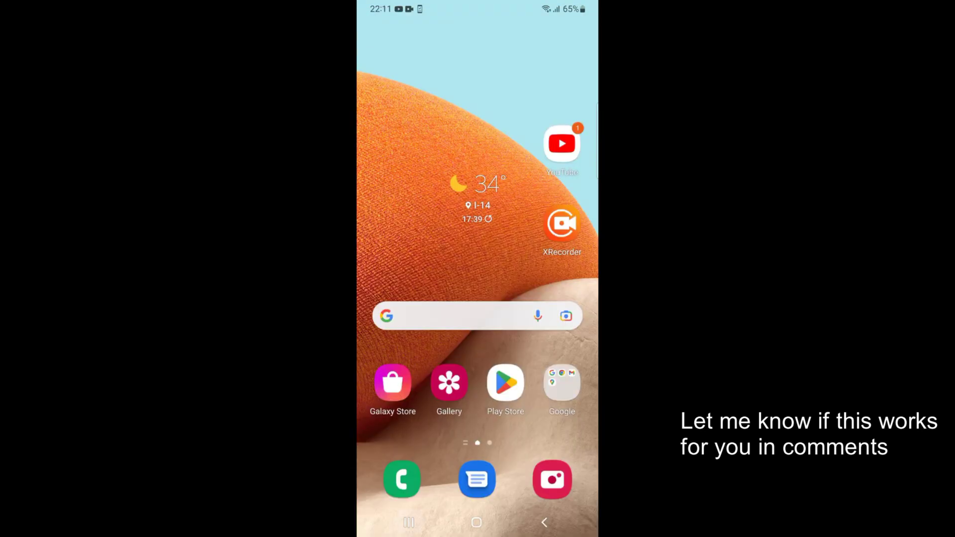
click(410, 523)
click(476, 254)
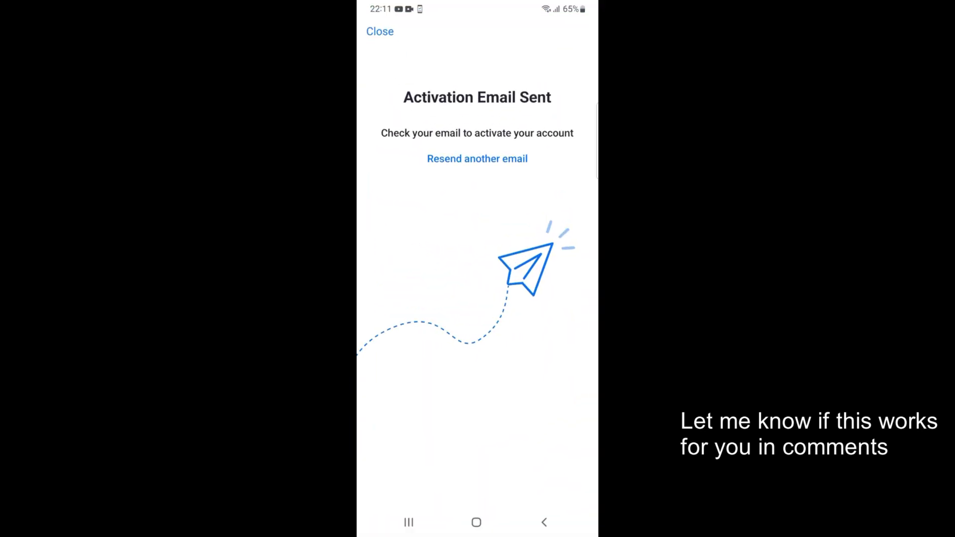